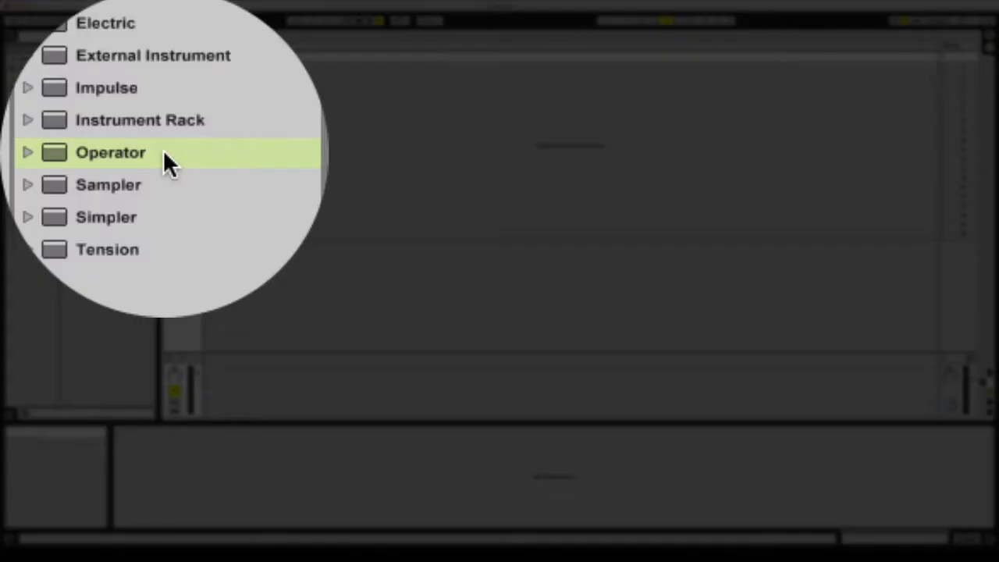
- Load Operator onto track 1 and create a MIDI clip in its first slot with a loop length of 4 bars
double_click(107, 131)
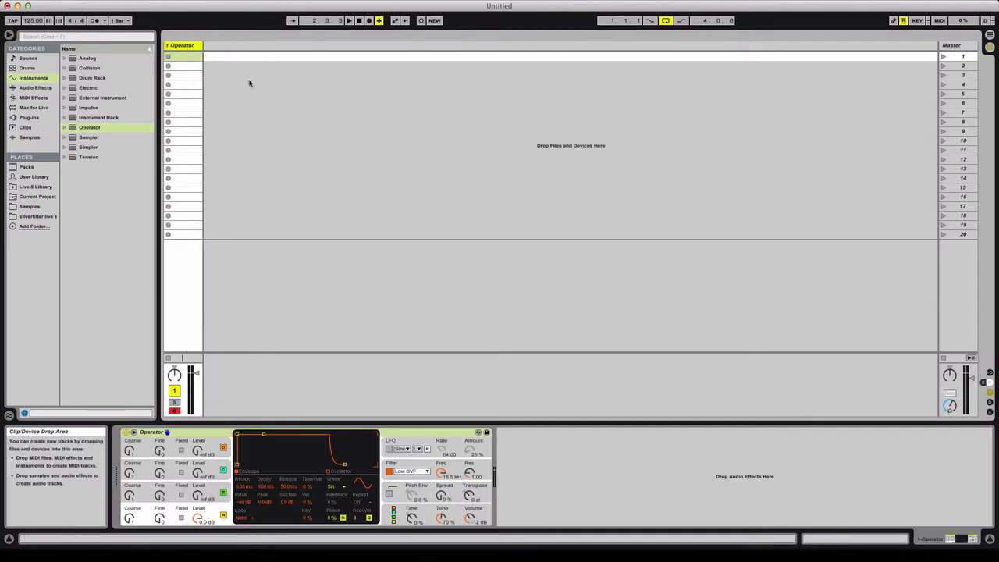
double_click(187, 60)
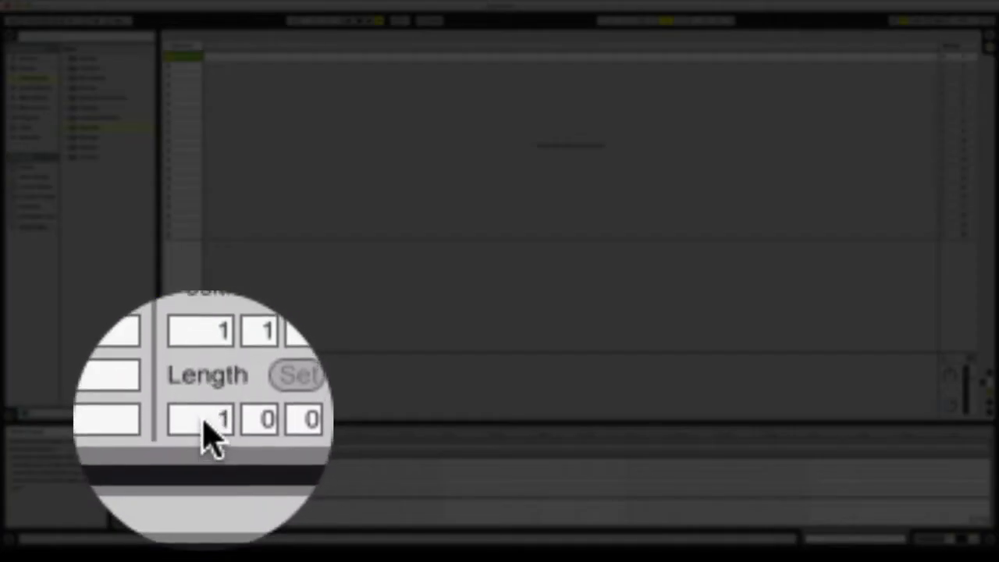
drag(204, 428, 205, 403)
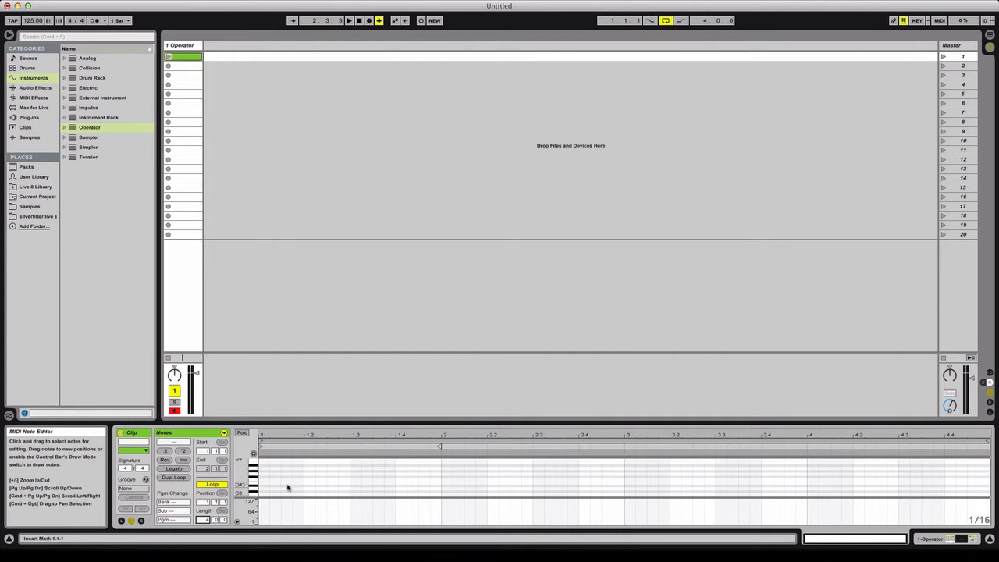
- Draw an F3 note at the start of the clip and extend it across all four bars
key(b)
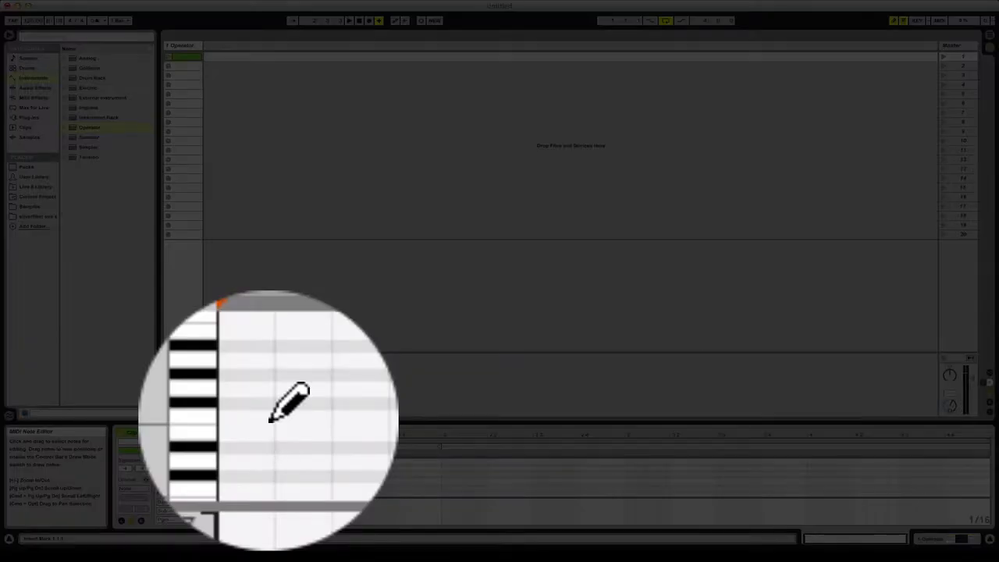
key(b)
key(b)
key(b)
key(b)
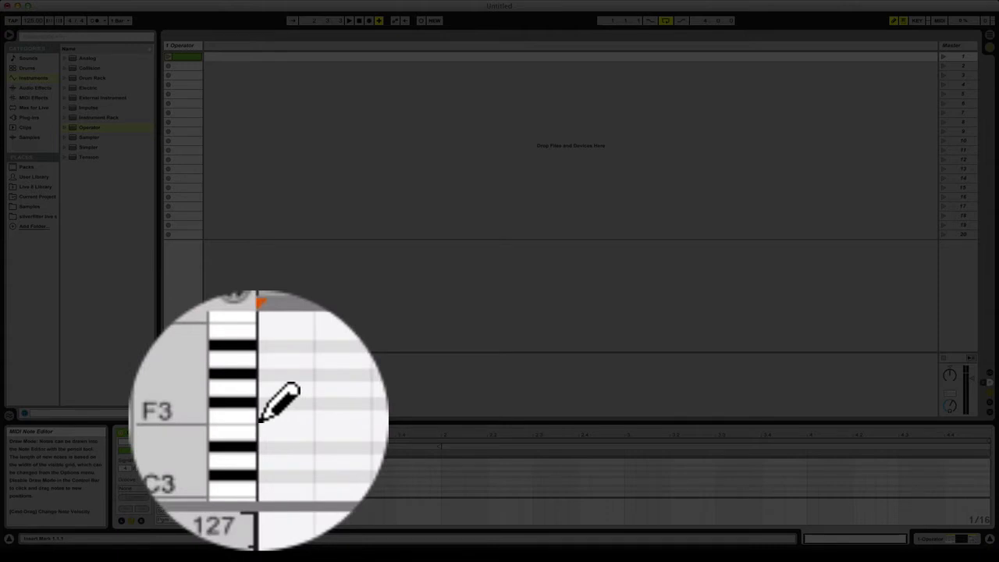
key(b)
key(b)
key(b)
key(b)
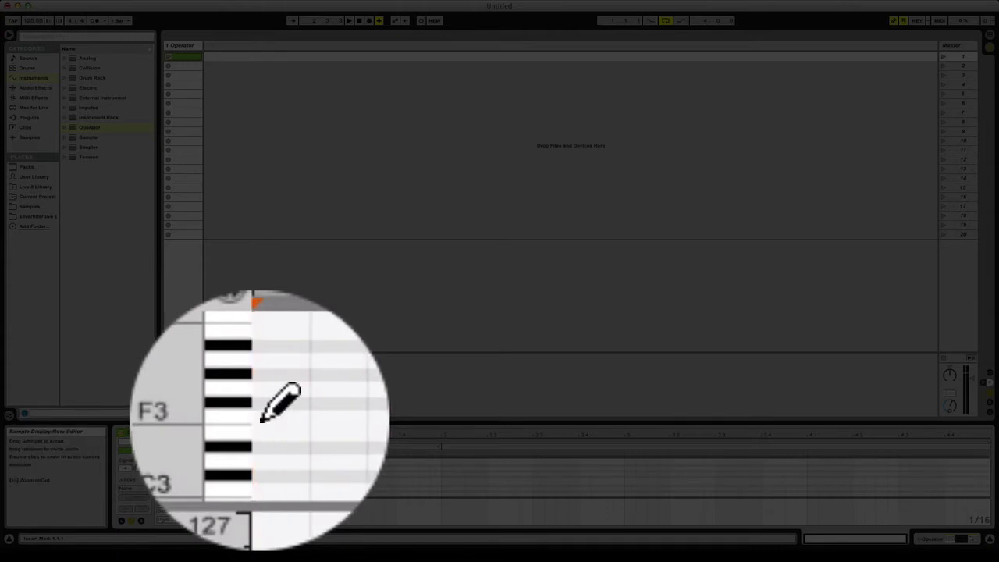
click(263, 420)
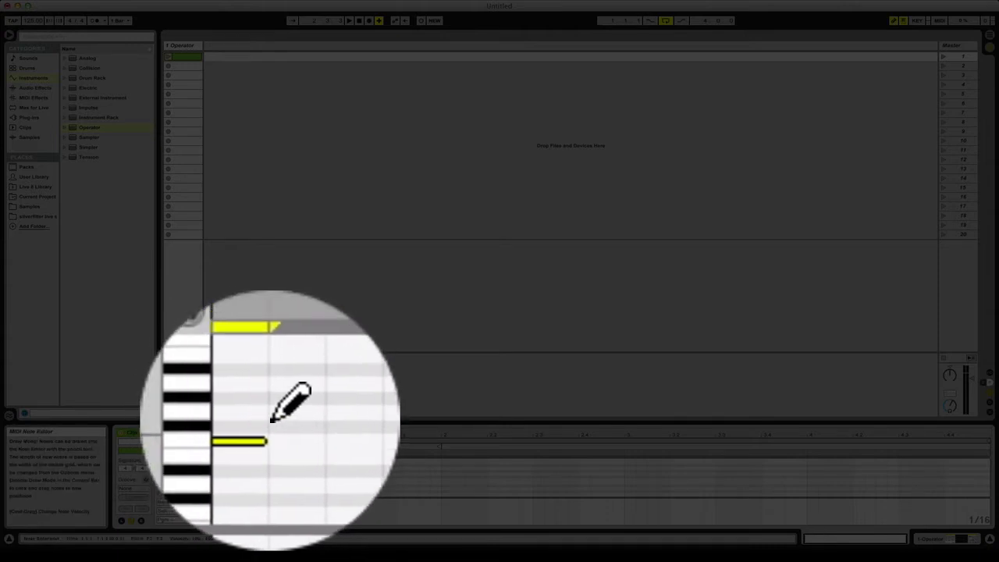
key(b)
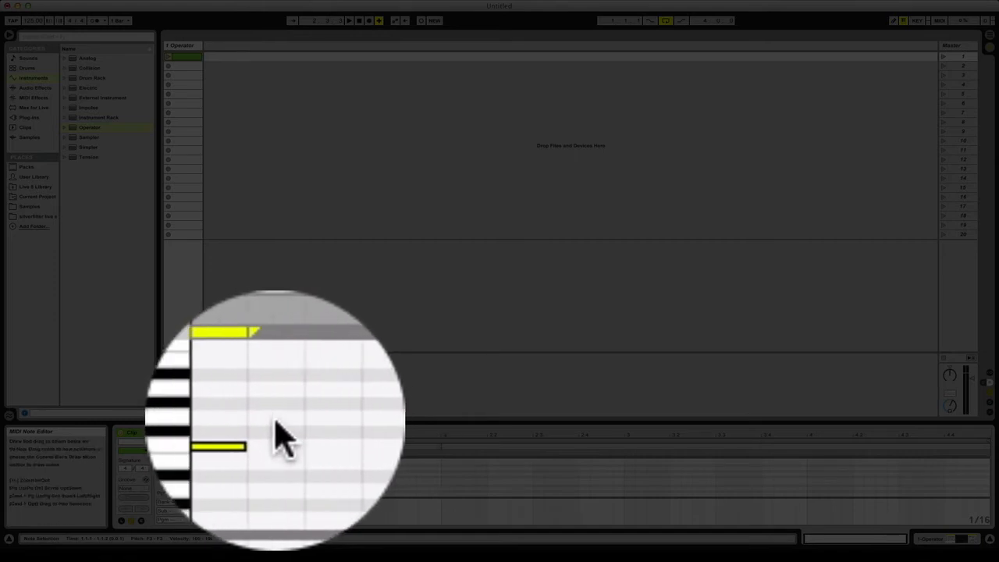
drag(274, 419, 261, 420)
drag(269, 480, 897, 482)
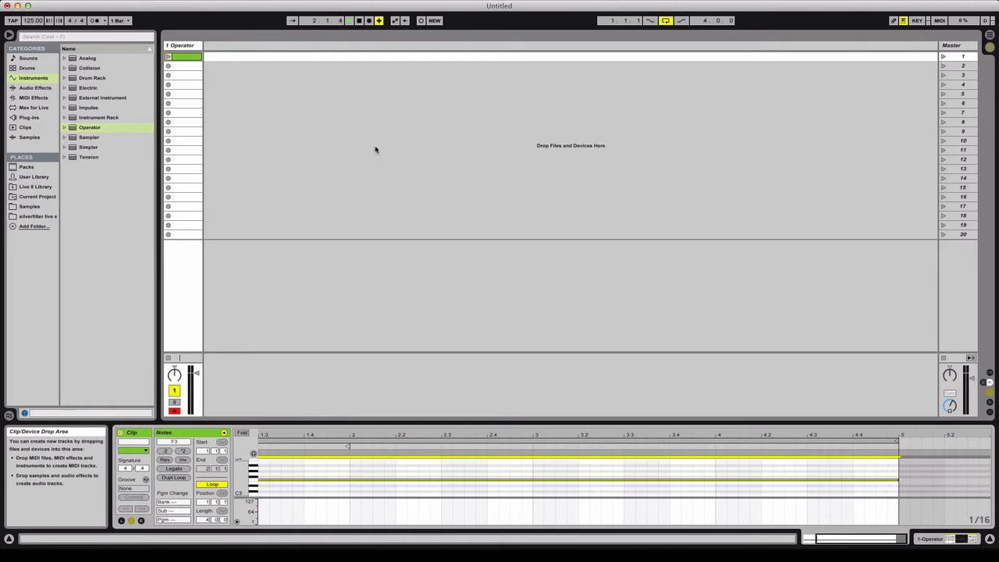
- Set the waveform of Operator's oscillator A to Noise White and audition the clip
click(168, 57)
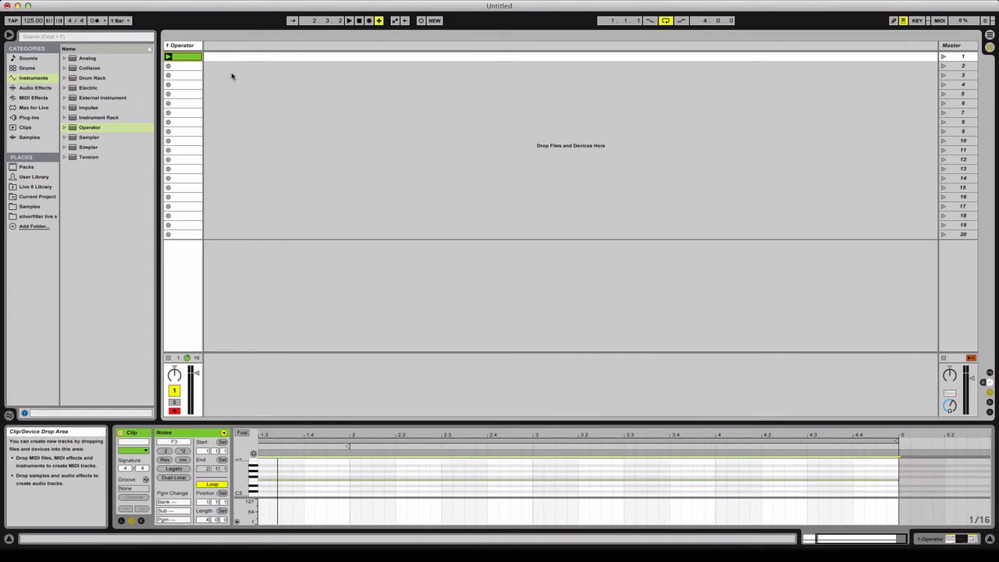
double_click(182, 45)
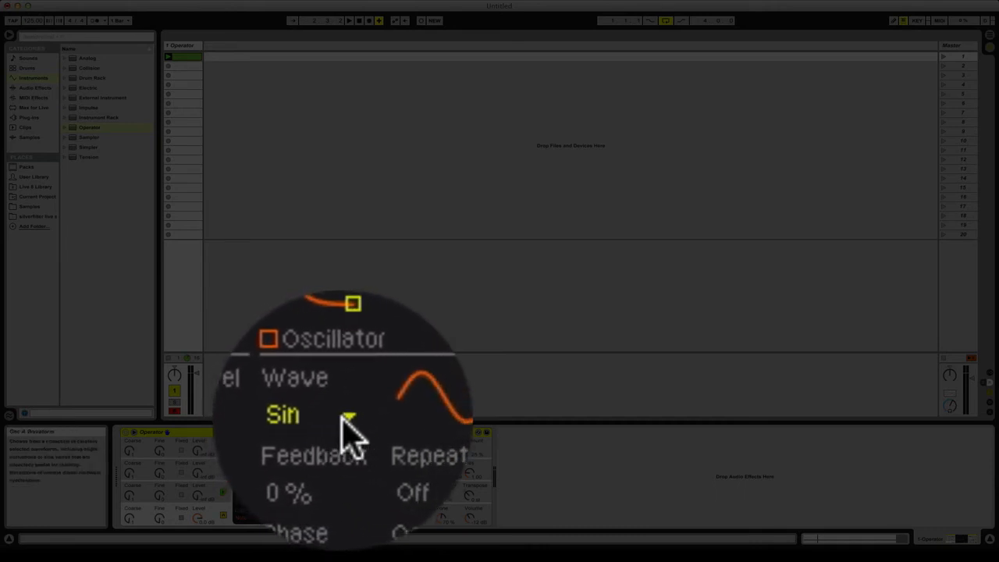
click(347, 421)
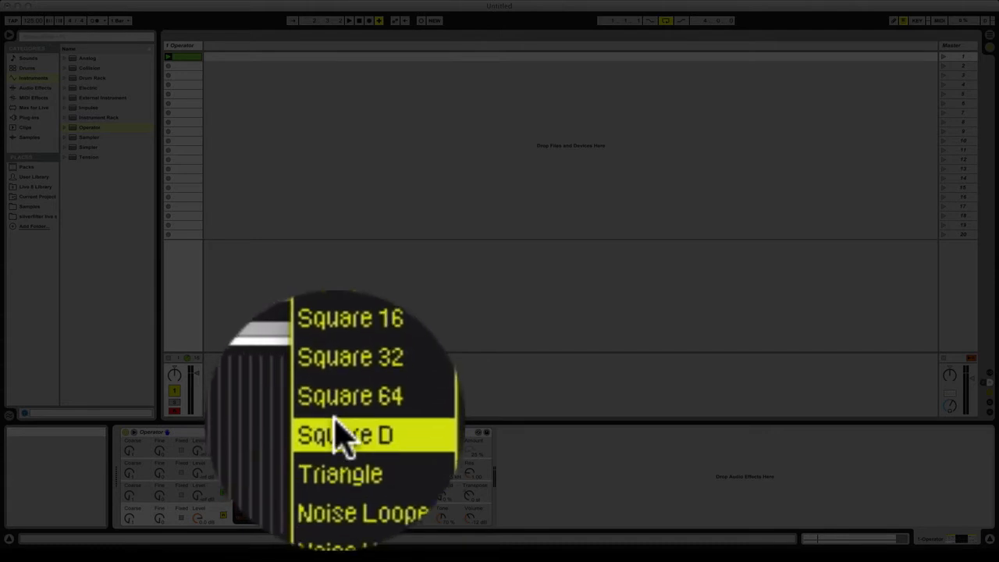
click(335, 471)
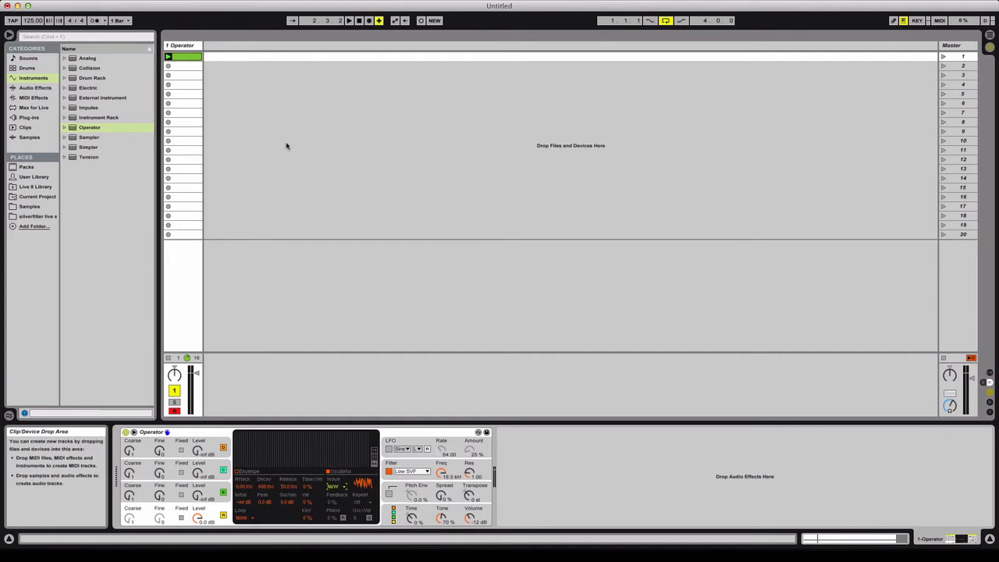
key(space)
key(space)
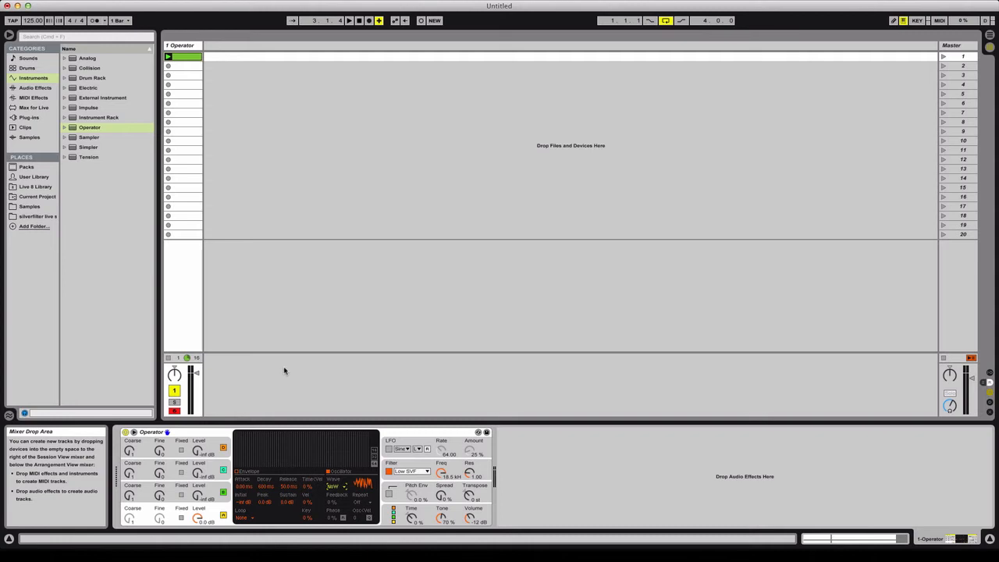
- Show the clip's envelopes and choose Operator's Filter Frequency as the parameter to automate
double_click(188, 58)
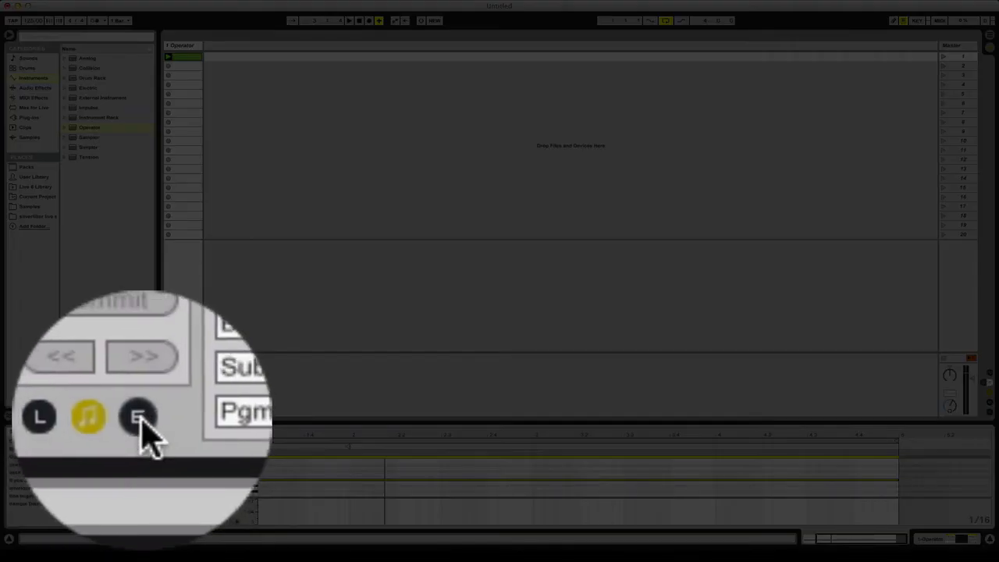
click(139, 418)
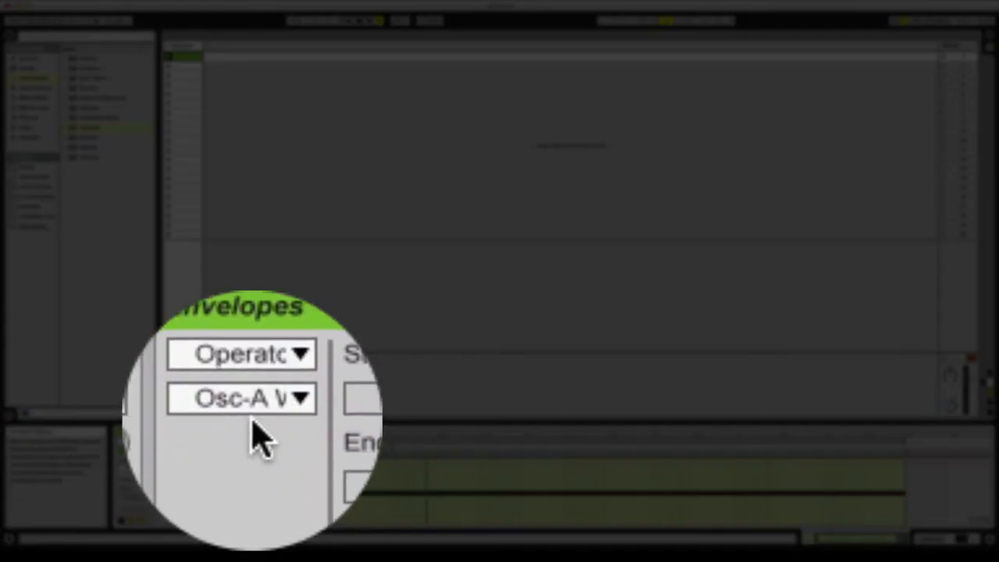
click(264, 437)
scroll(283, 266, down, 10)
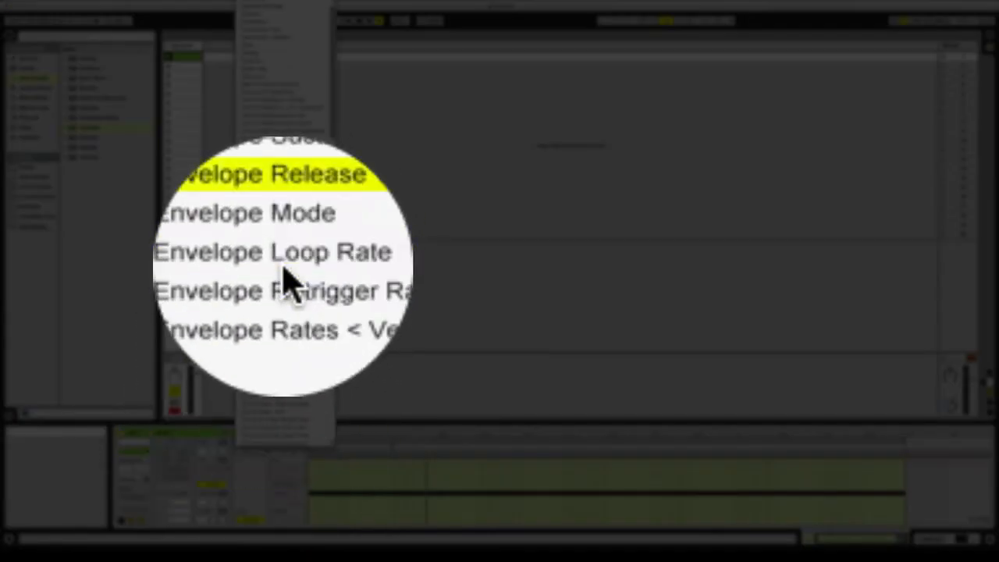
scroll(286, 271, down, 12)
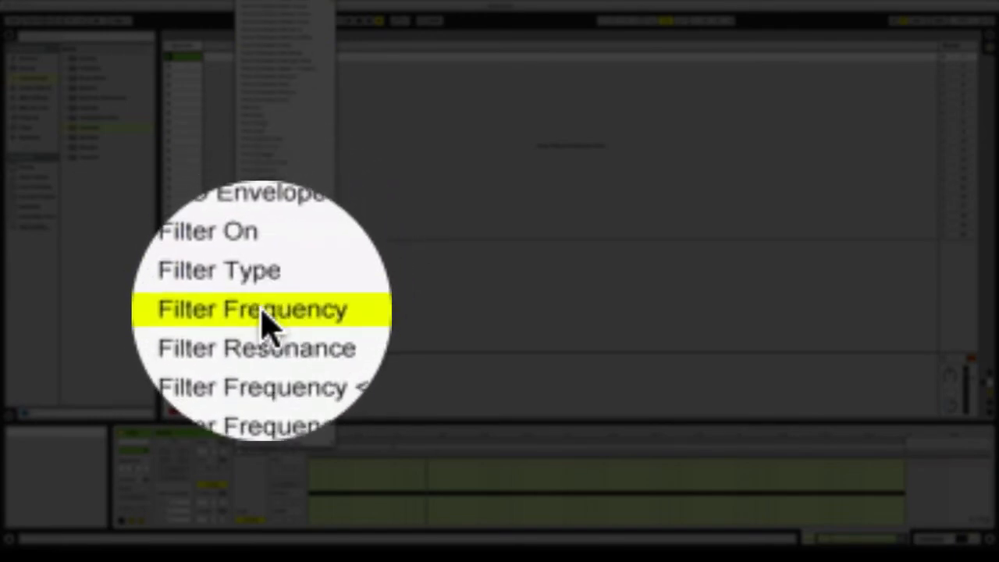
click(262, 313)
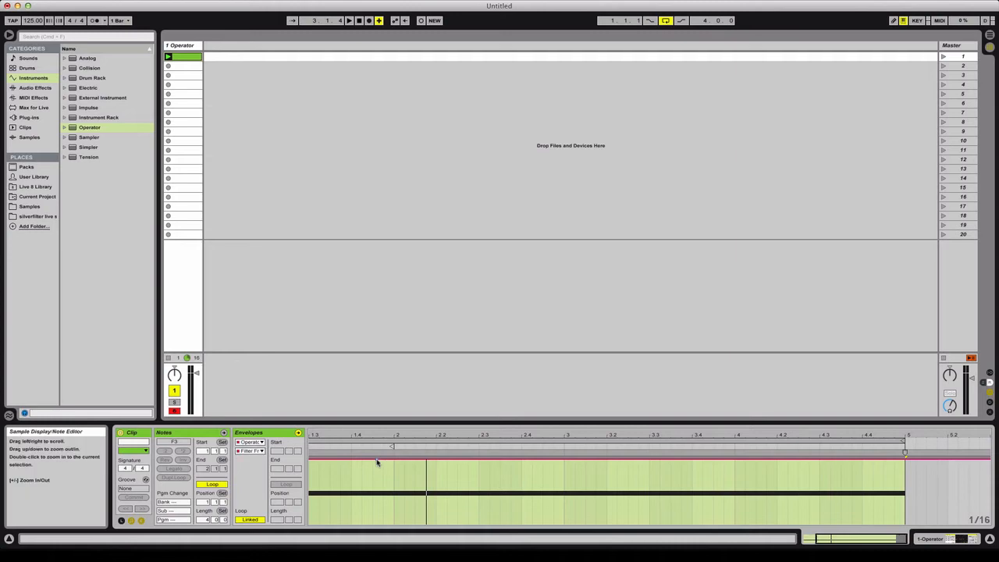
- Shape the filter frequency envelope as a straight ramp from minimum at the clip's start to maximum at its end
drag(376, 462, 381, 506)
drag(309, 505, 424, 527)
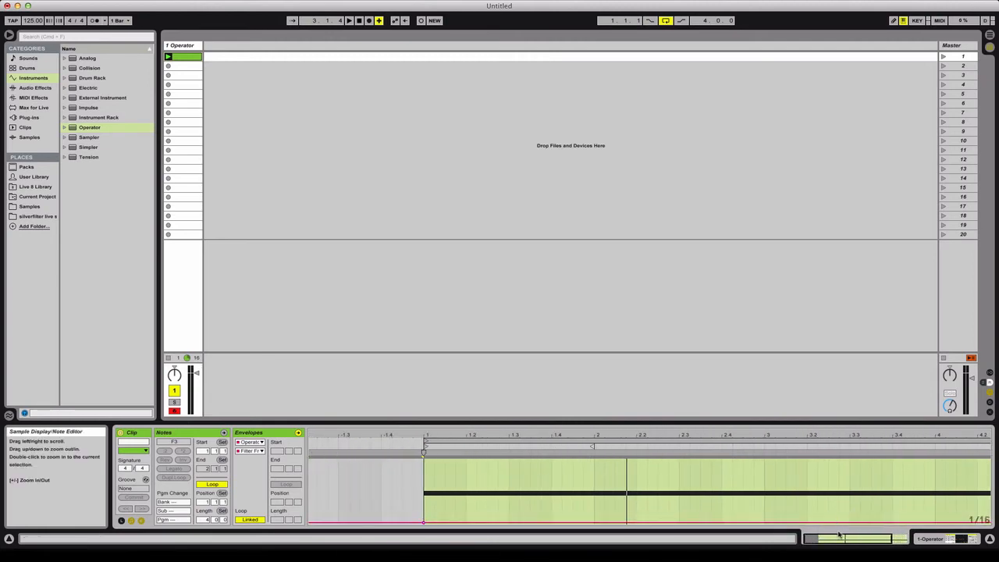
drag(839, 539, 837, 536)
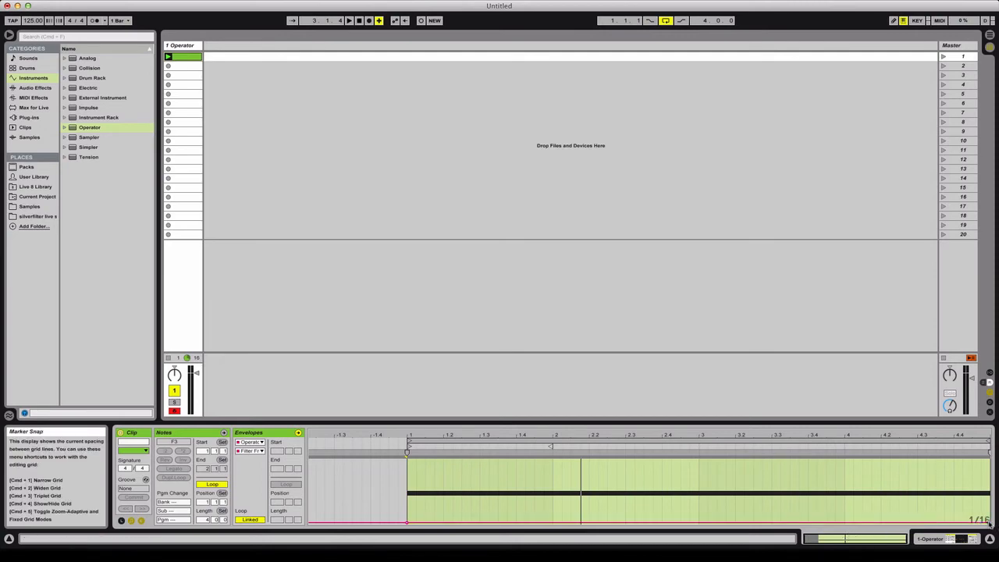
drag(989, 523, 986, 462)
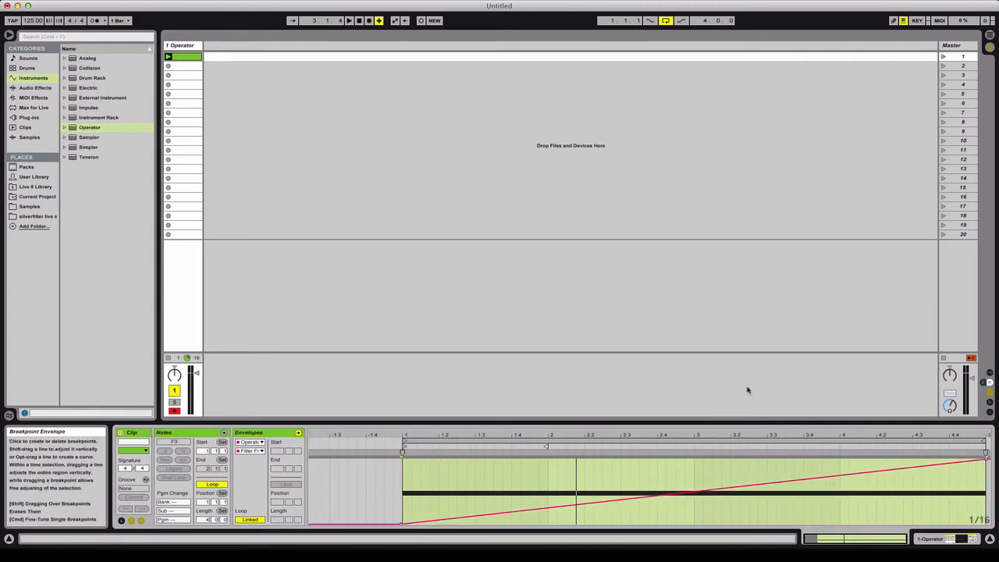
- Play the clip from the beginning to hear the filter sweep
click(359, 21)
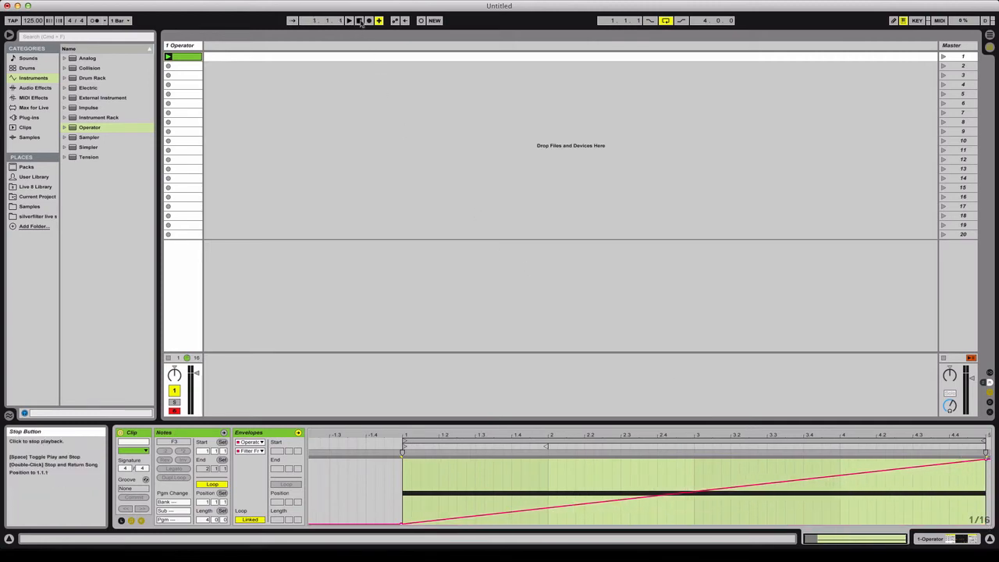
click(348, 21)
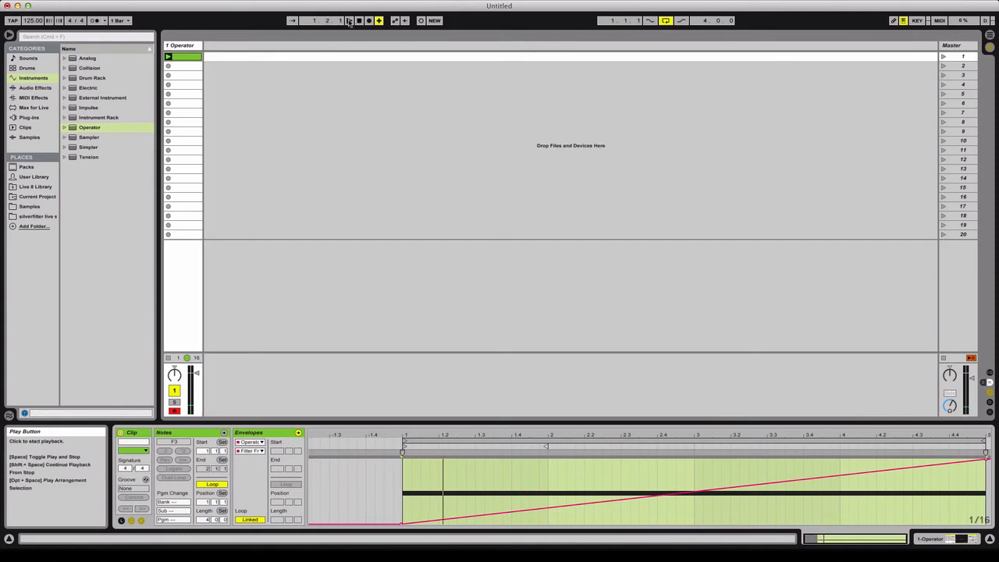
click(360, 21)
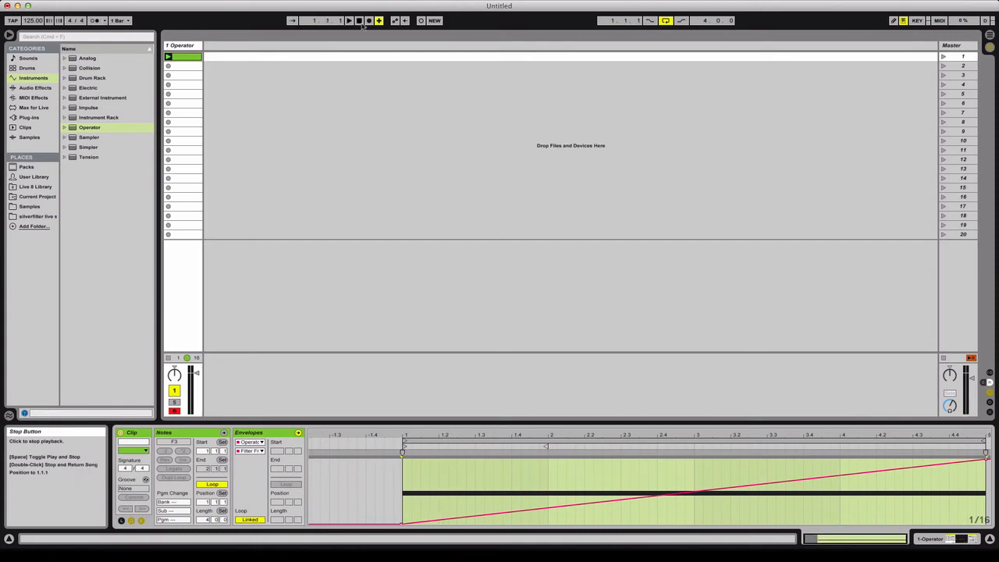
click(349, 21)
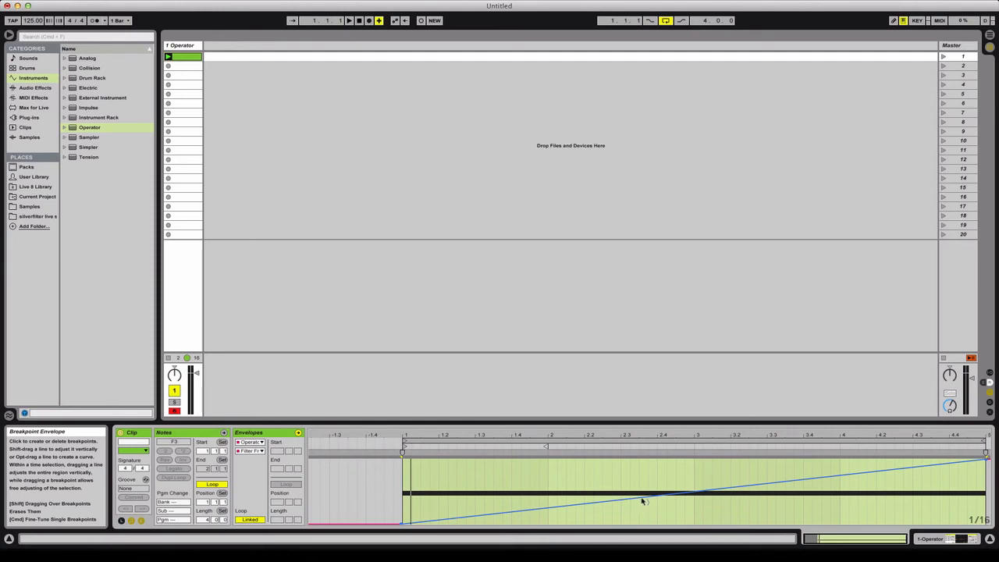
- Bend the filter frequency ramp upward into a curve that rises faster early on, and audition the clip
mouse_move(646, 502)
mouse_down()
mouse_move(646, 466)
mouse_move(646, 500)
mouse_up()
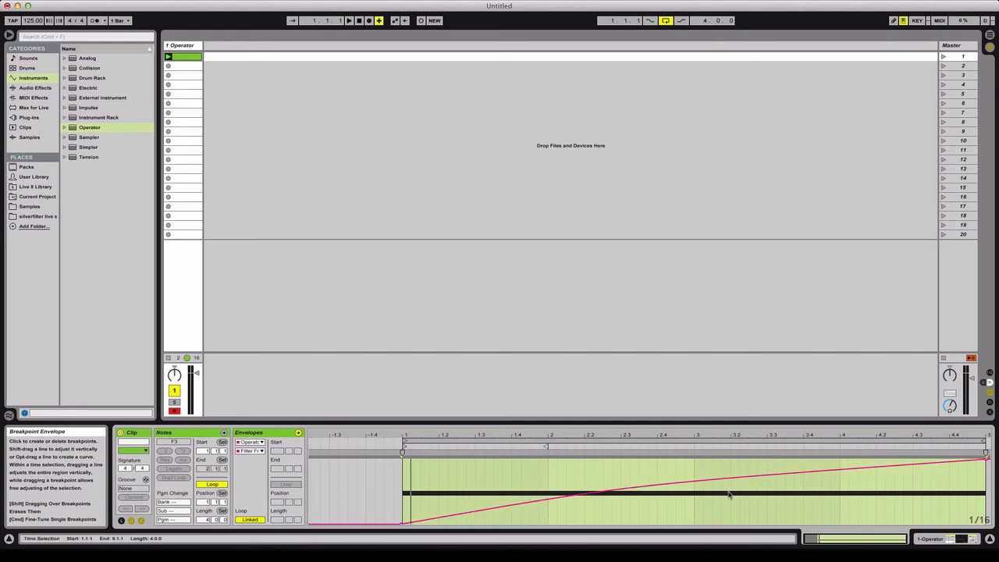
drag(781, 476, 752, 471)
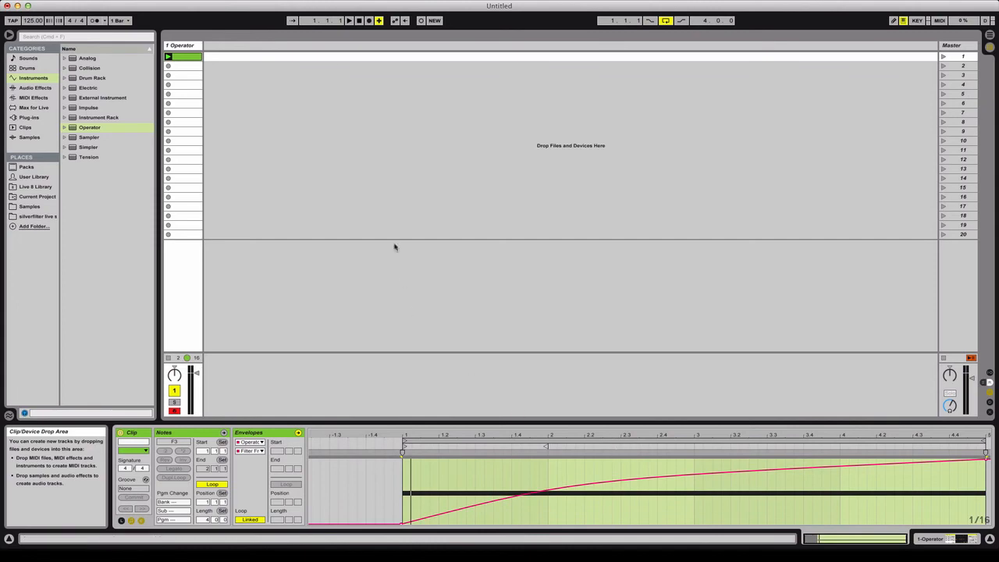
click(168, 58)
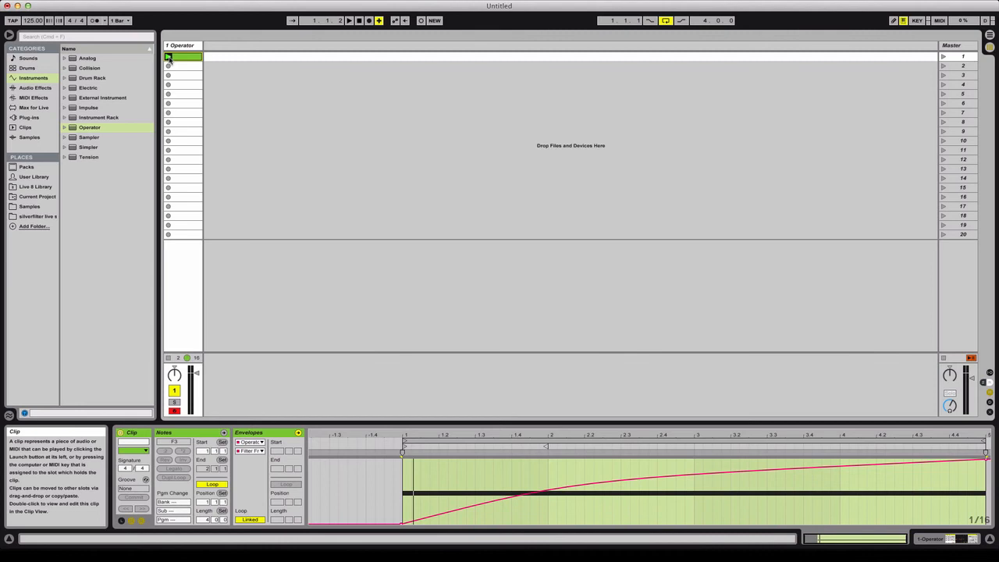
click(169, 57)
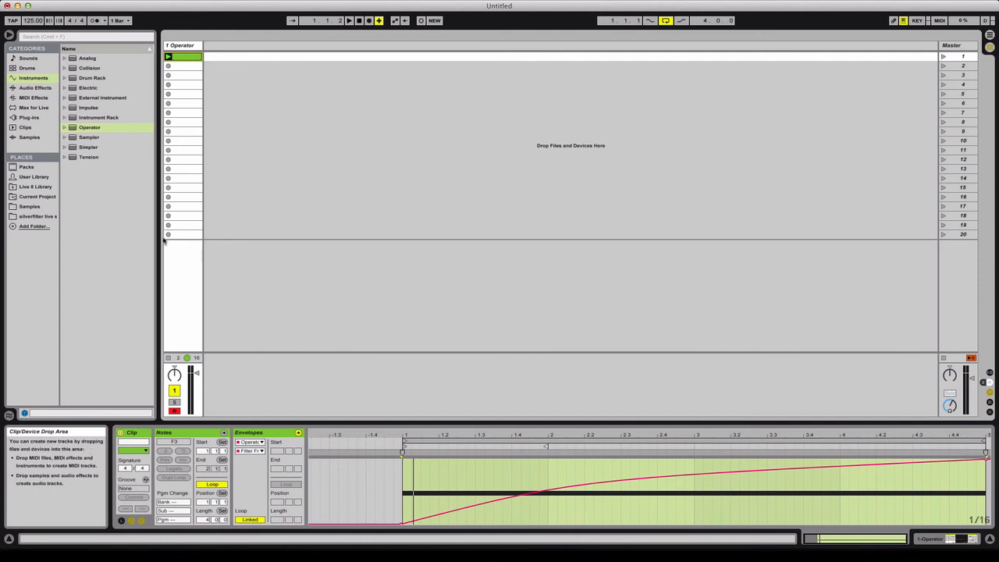
- Add the Filter Delay audio effect to the Operator track and play the clip from the beginning
click(32, 88)
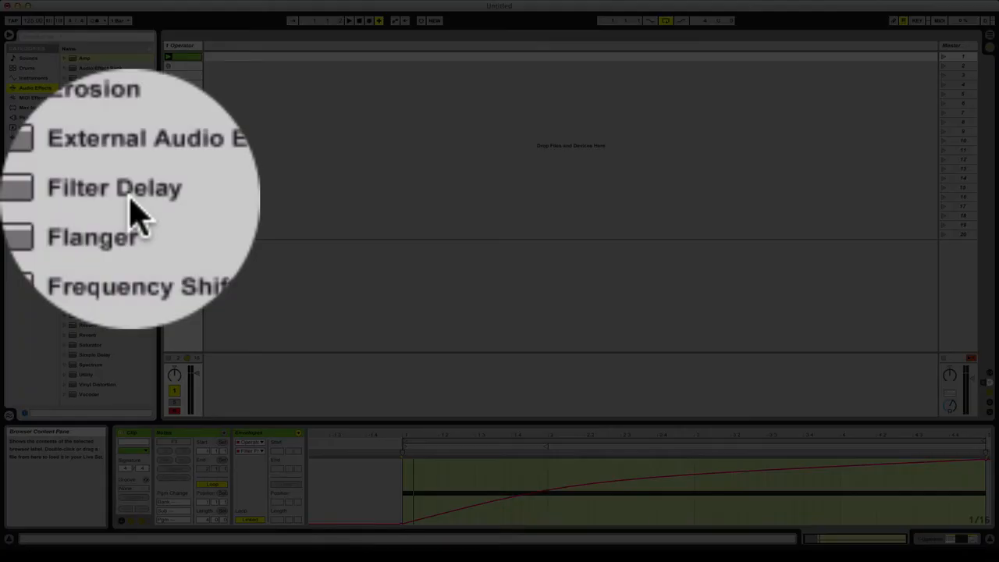
drag(94, 200, 196, 48)
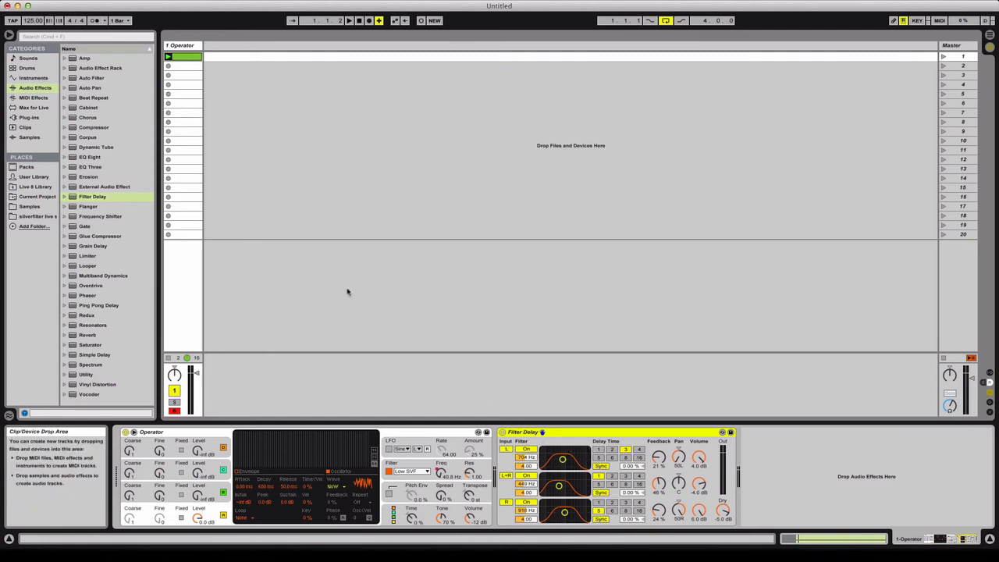
click(350, 21)
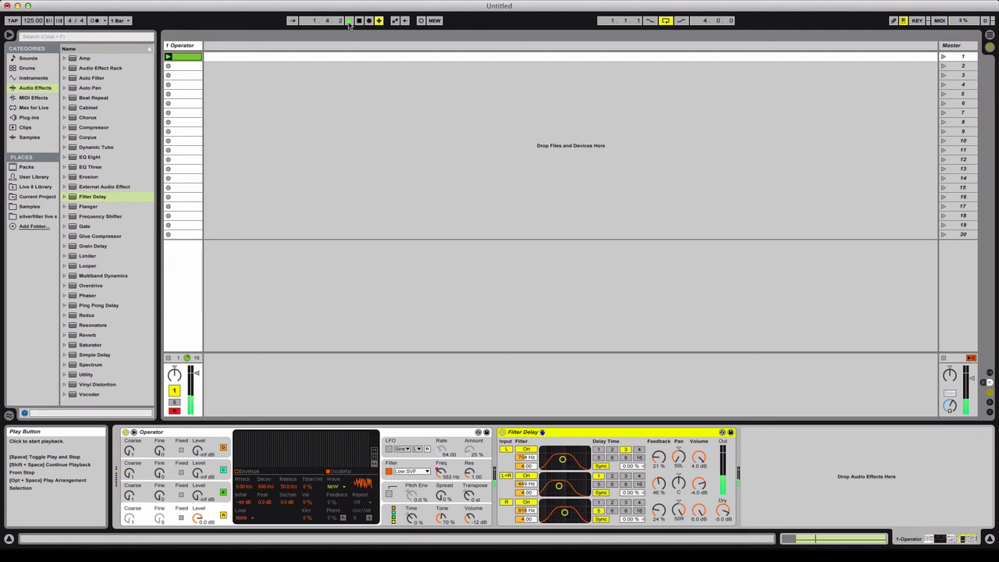